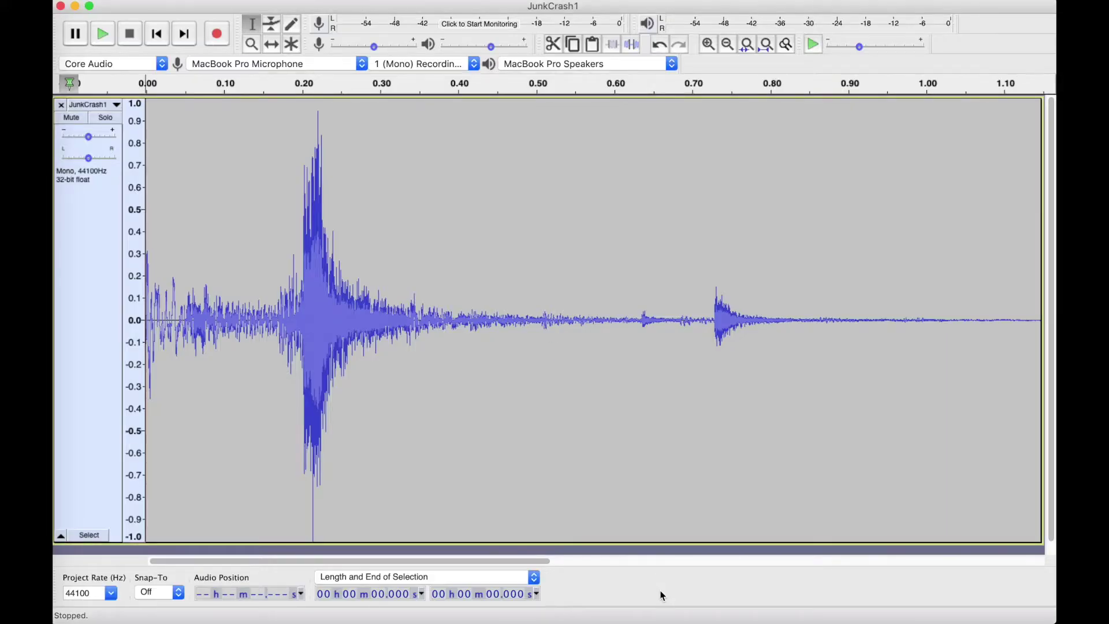
# Select the whole JunkCrash1 track and play the crash recording end to end
pyautogui.press('super+a')
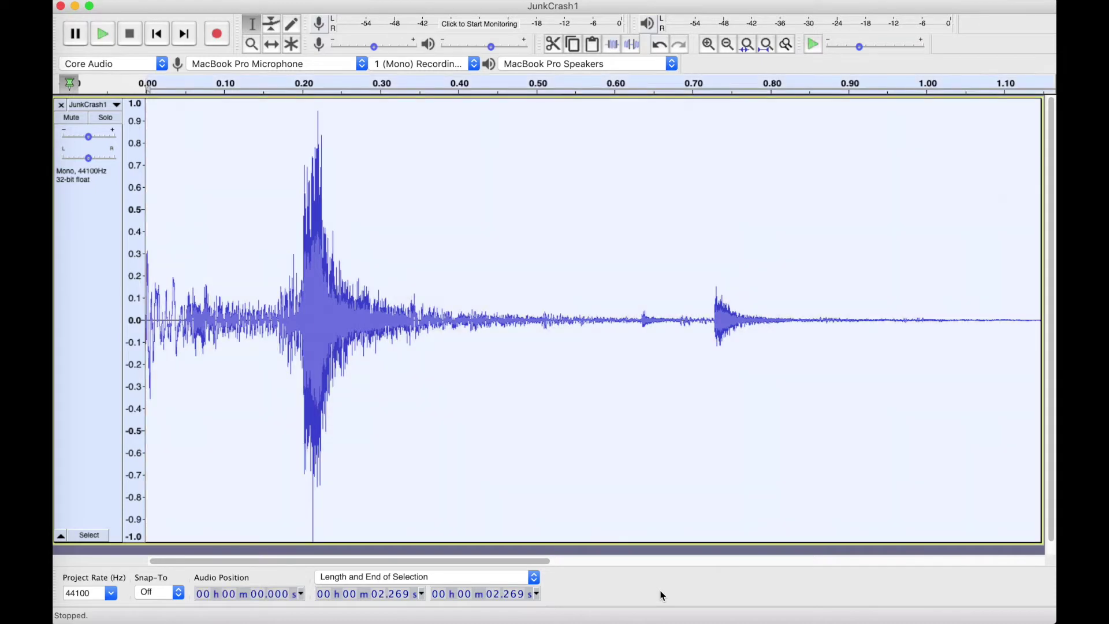
pyautogui.press('space')
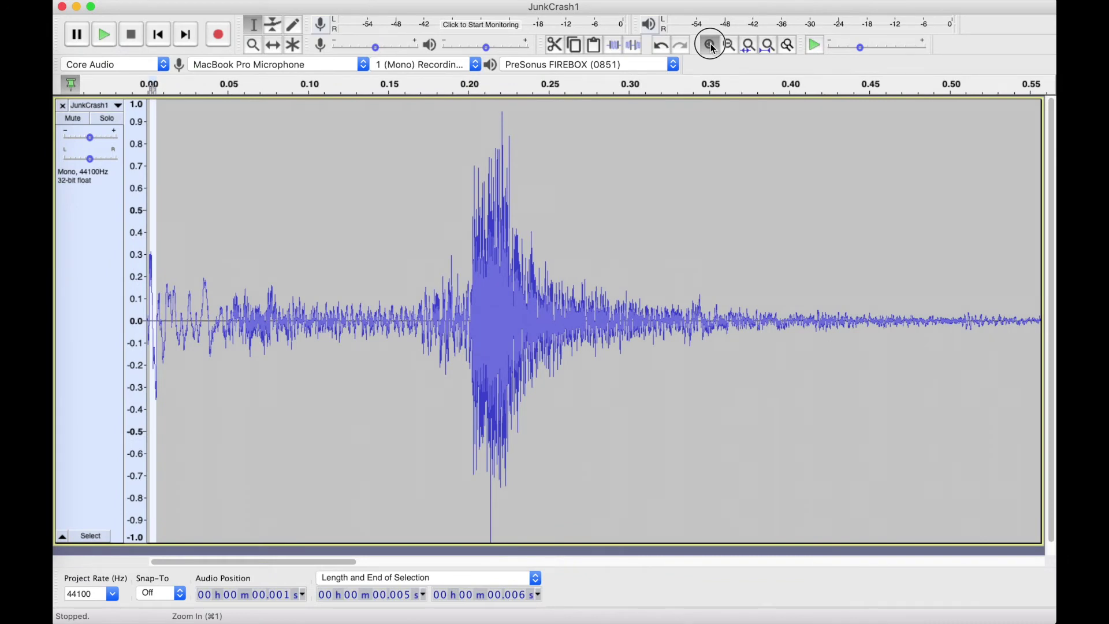
# Zoom in six times until one roughly 5 ms cycle at the crash's start fills the view
pyautogui.click(710, 45)
pyautogui.click(710, 44)
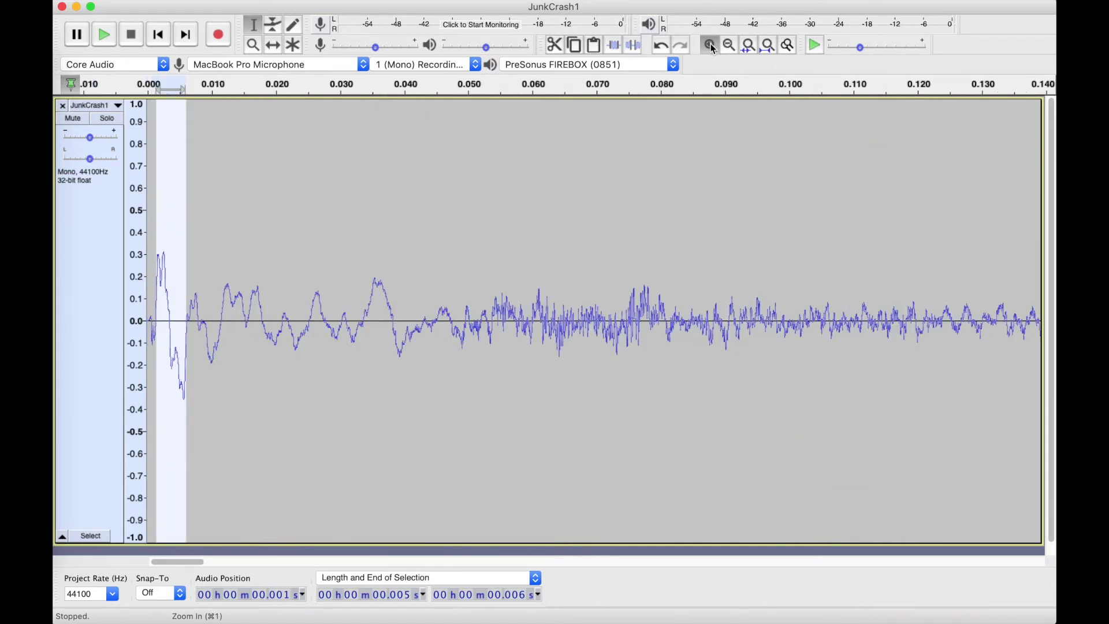
pyautogui.click(710, 44)
pyautogui.click(710, 44)
pyautogui.click(710, 45)
pyautogui.click(711, 44)
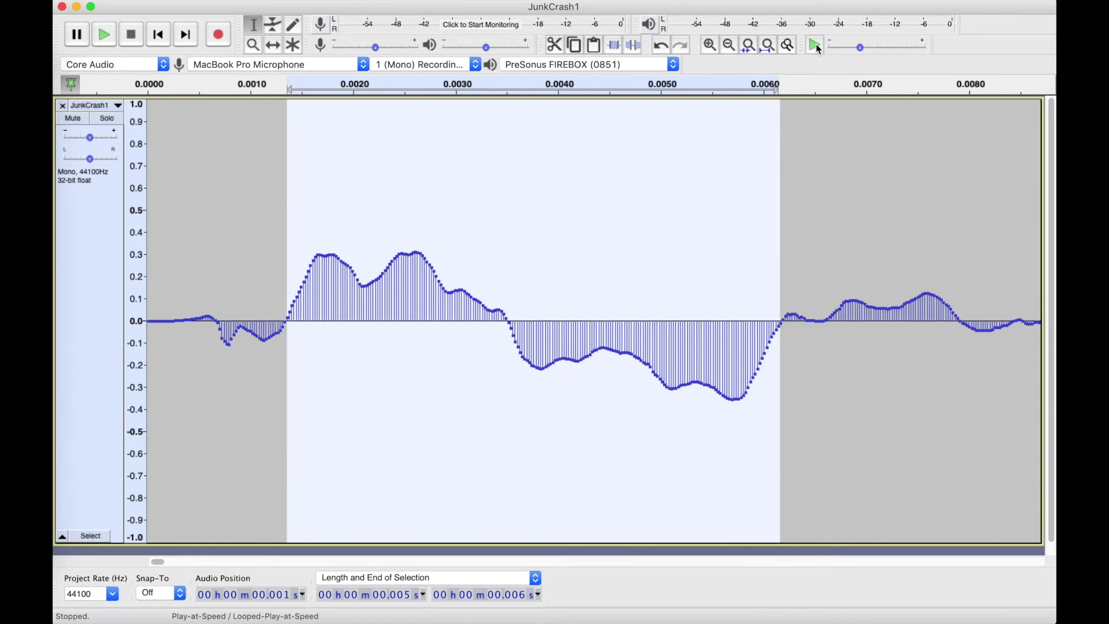
# Loop the single cycle with Play-at-Speed and lower the playback speed to drop its pitch
pyautogui.keyDown('shift'); pyautogui.click(816, 46); pyautogui.keyUp('shift')
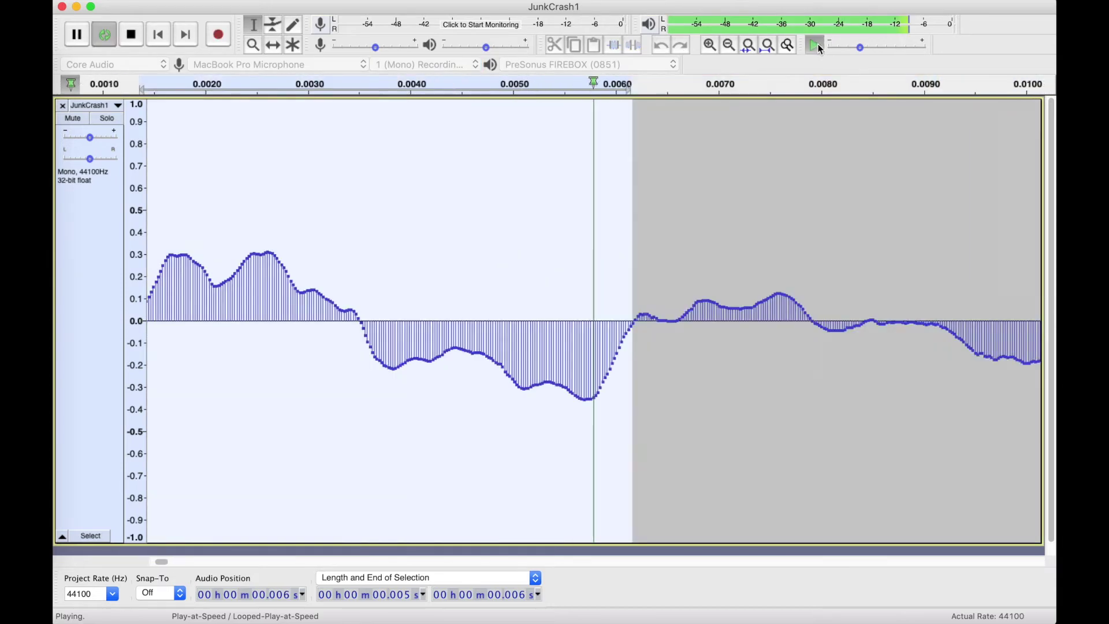
pyautogui.click(816, 45)
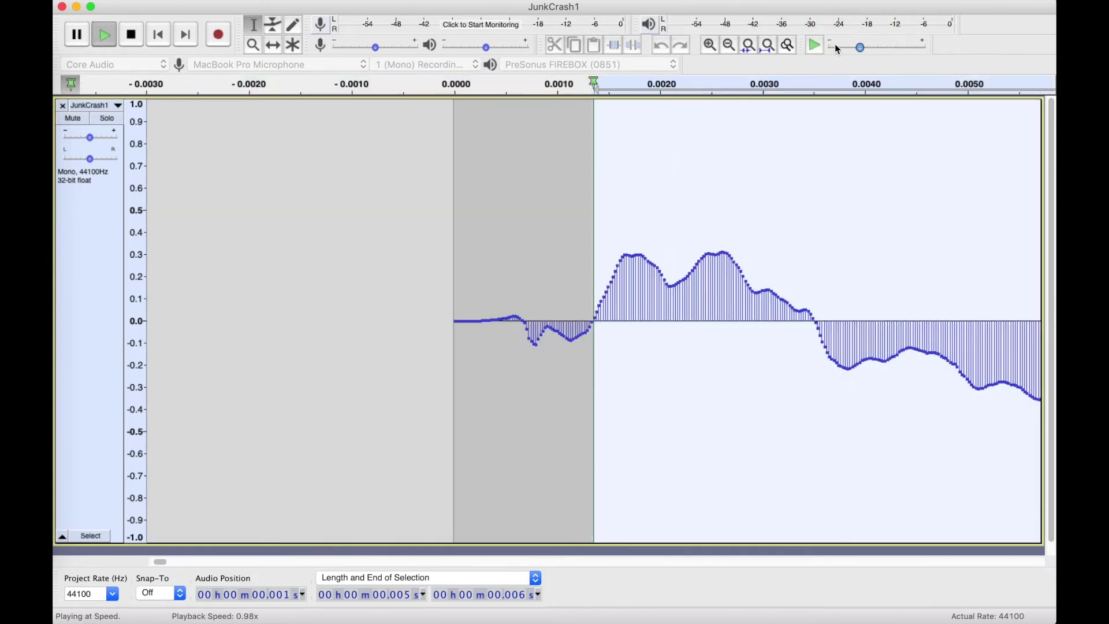
pyautogui.click(844, 46)
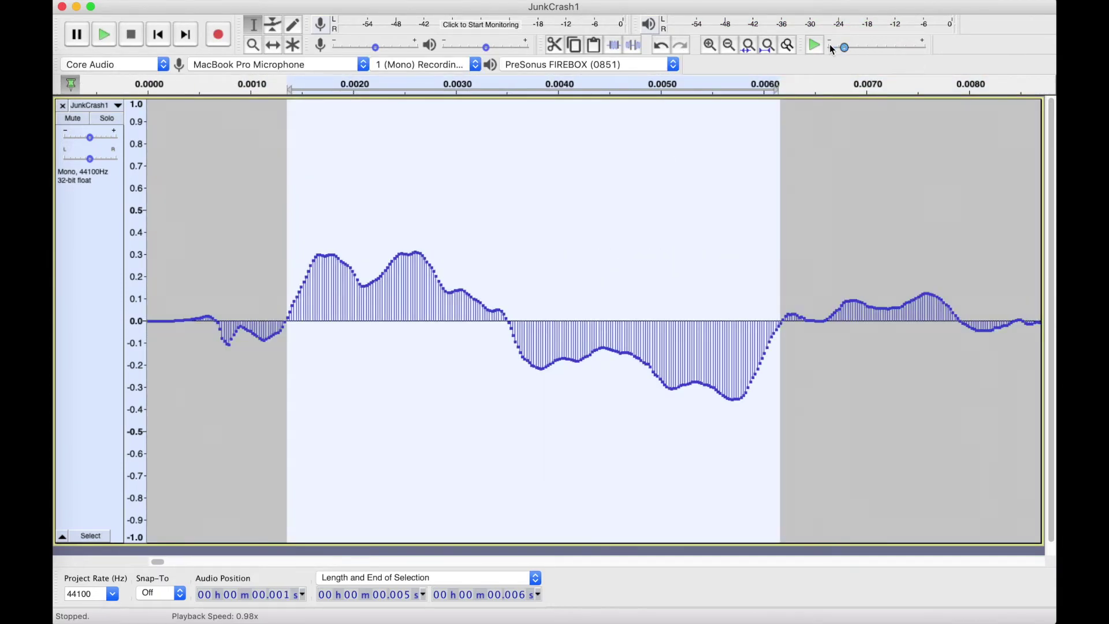
pyautogui.press('shift')
pyautogui.keyDown('shift'); pyautogui.click(816, 44); pyautogui.keyUp('shift')
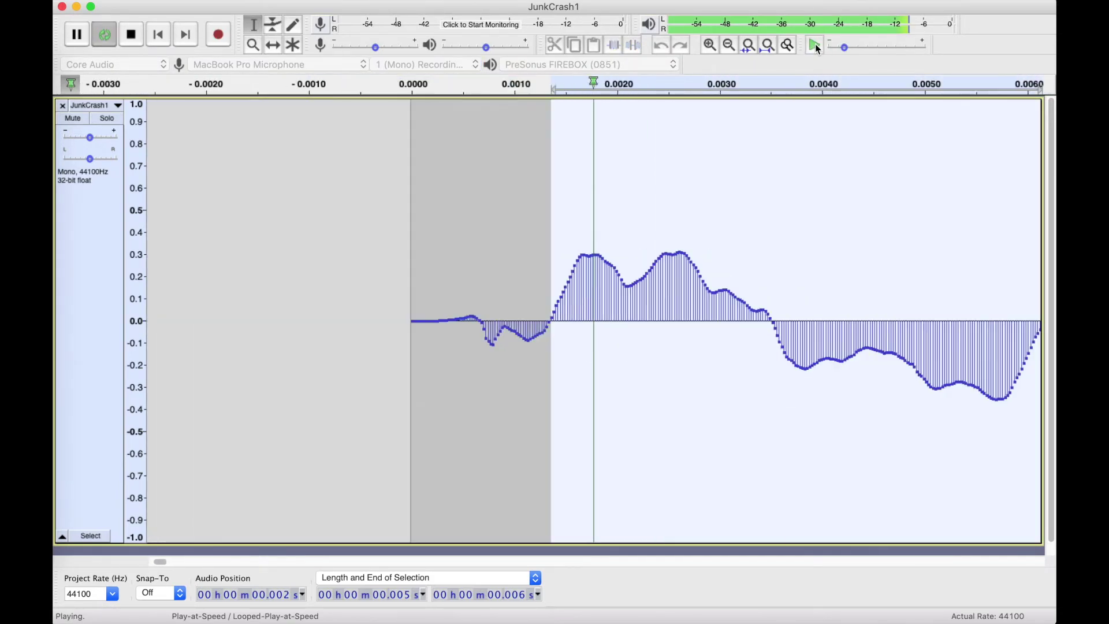
# Lower the playback speed further, nudge it back up slightly, and resume looping the cycle
pyautogui.click(815, 44)
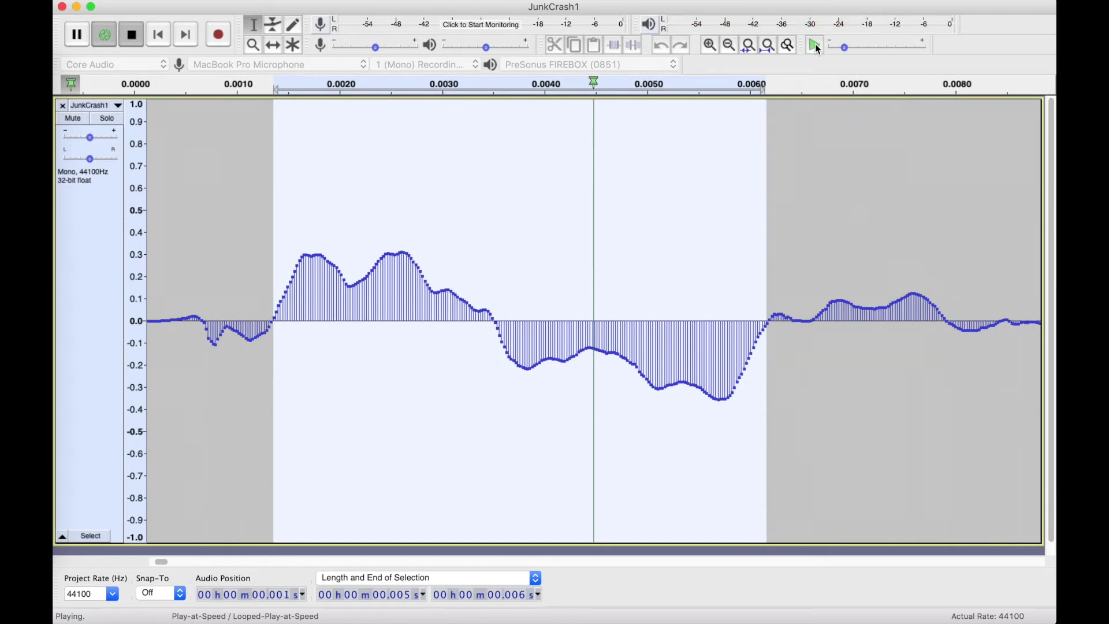
pyautogui.click(835, 46)
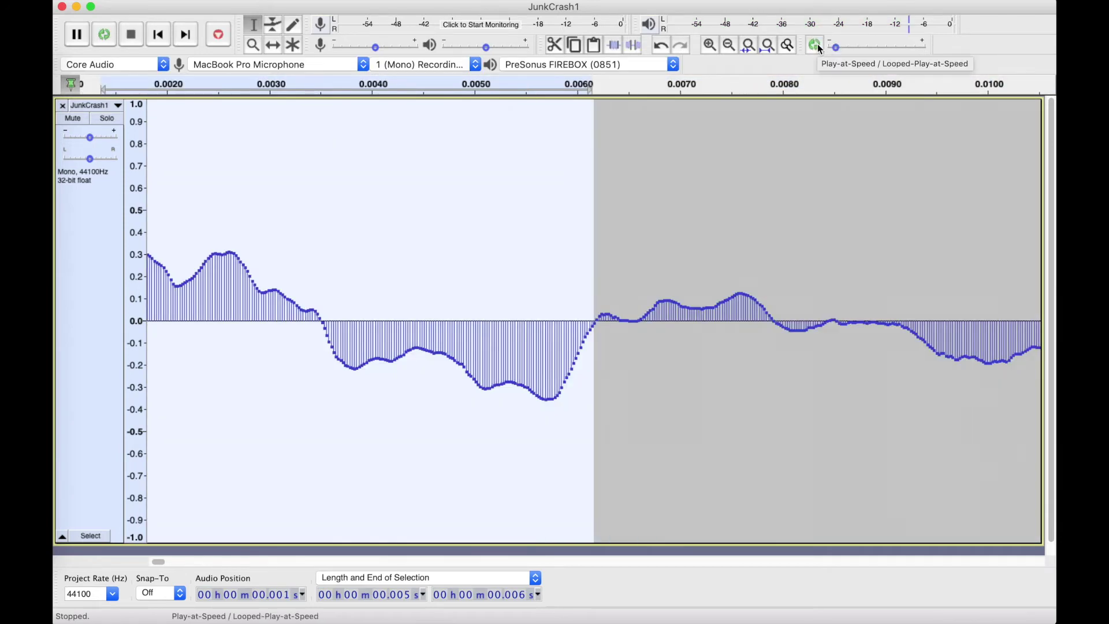
pyautogui.keyDown('shift'); pyautogui.click(817, 44); pyautogui.keyUp('shift')
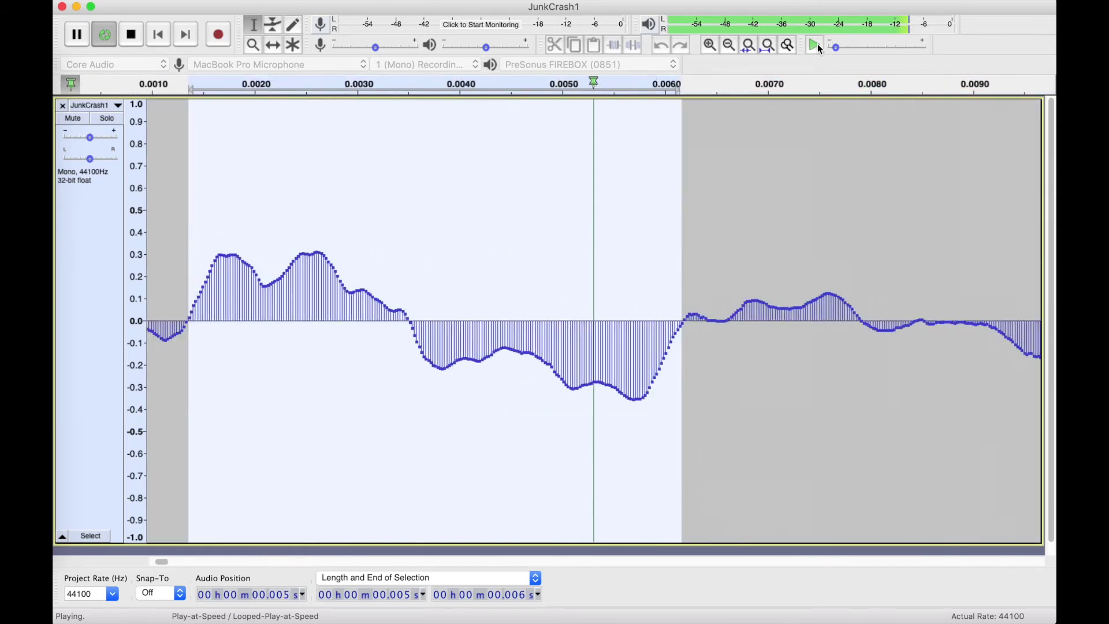
pyautogui.click(817, 44)
pyautogui.click(853, 47)
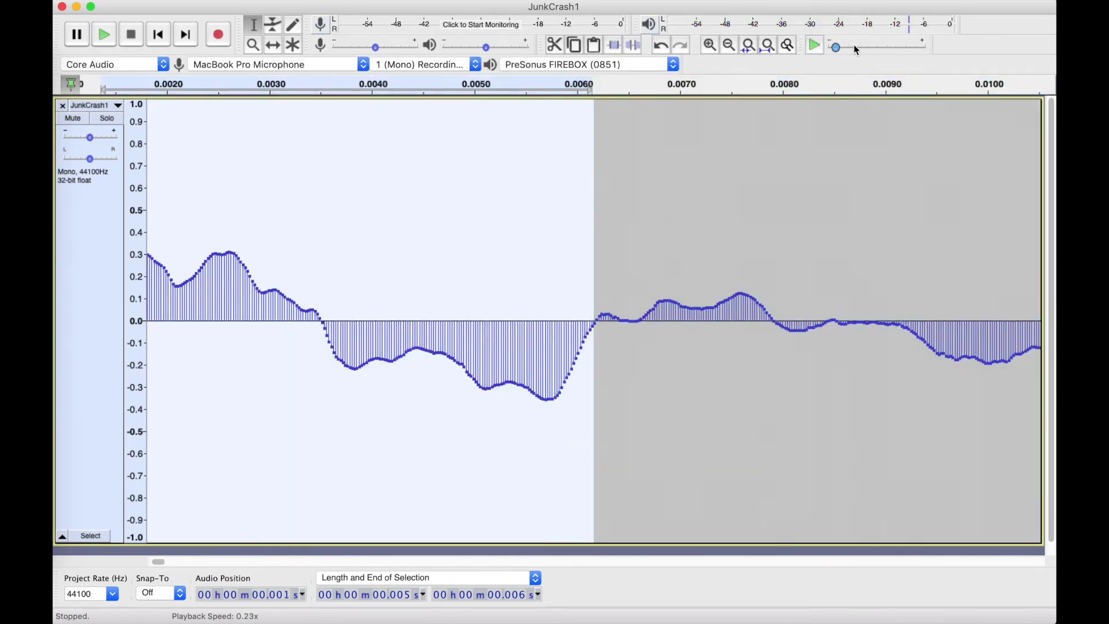
pyautogui.click(814, 45)
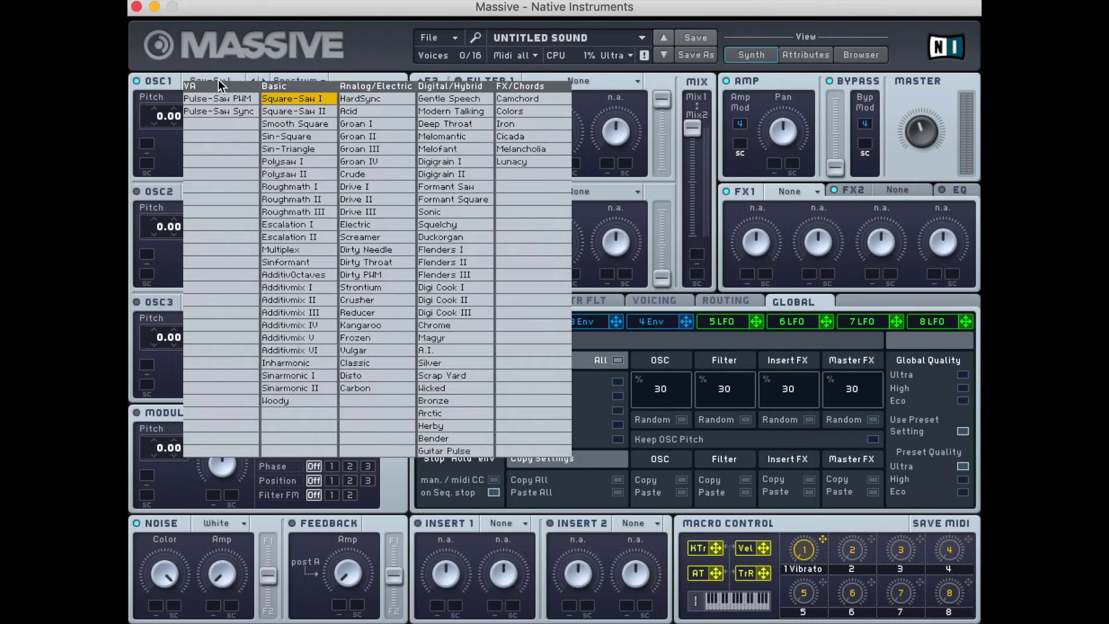
# Load Sin-Triangle, then Dirty Needle on OSC1, sweeping the wavetable position after each
pyautogui.click(296, 148)
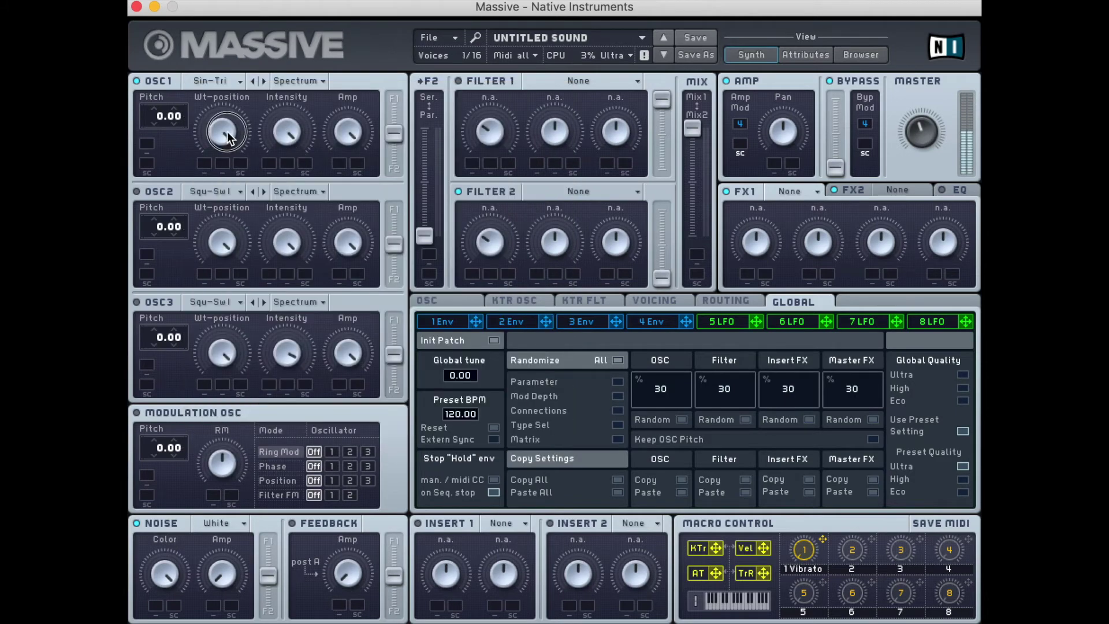
pyautogui.moveTo(227, 132); pyautogui.dragTo(251, 207)
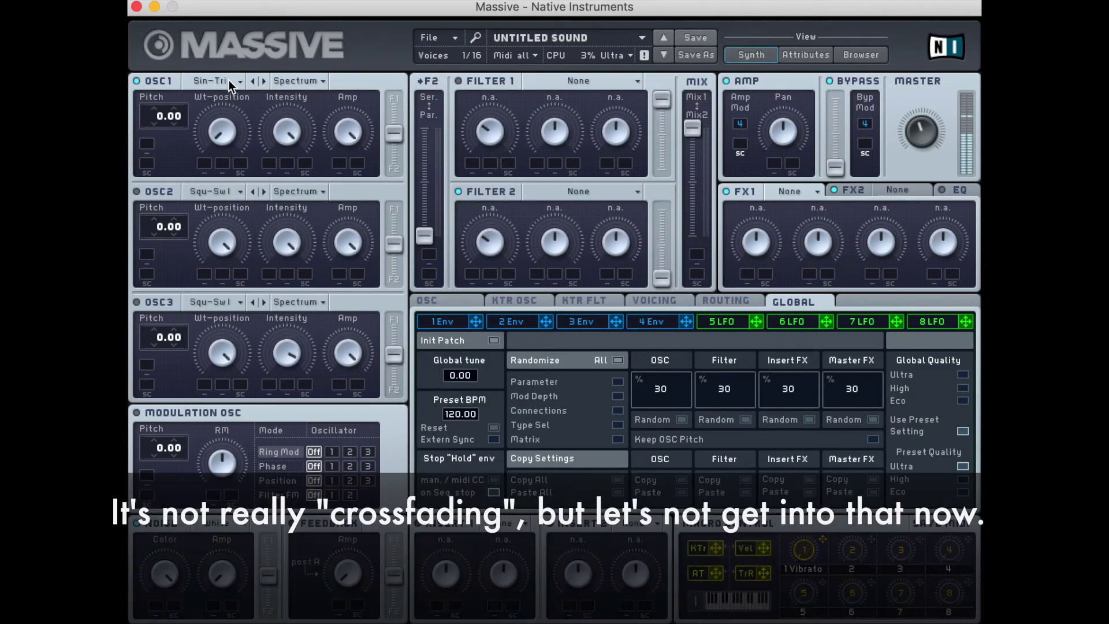
pyautogui.click(228, 80)
pyautogui.click(373, 249)
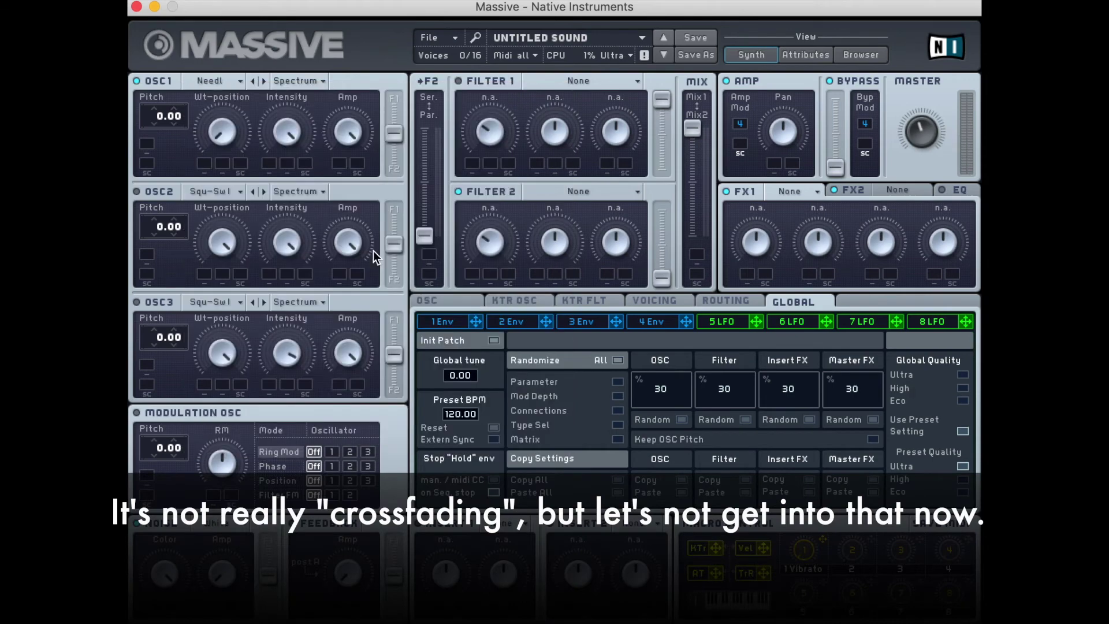
pyautogui.moveTo(222, 116); pyautogui.dragTo(219, 48)
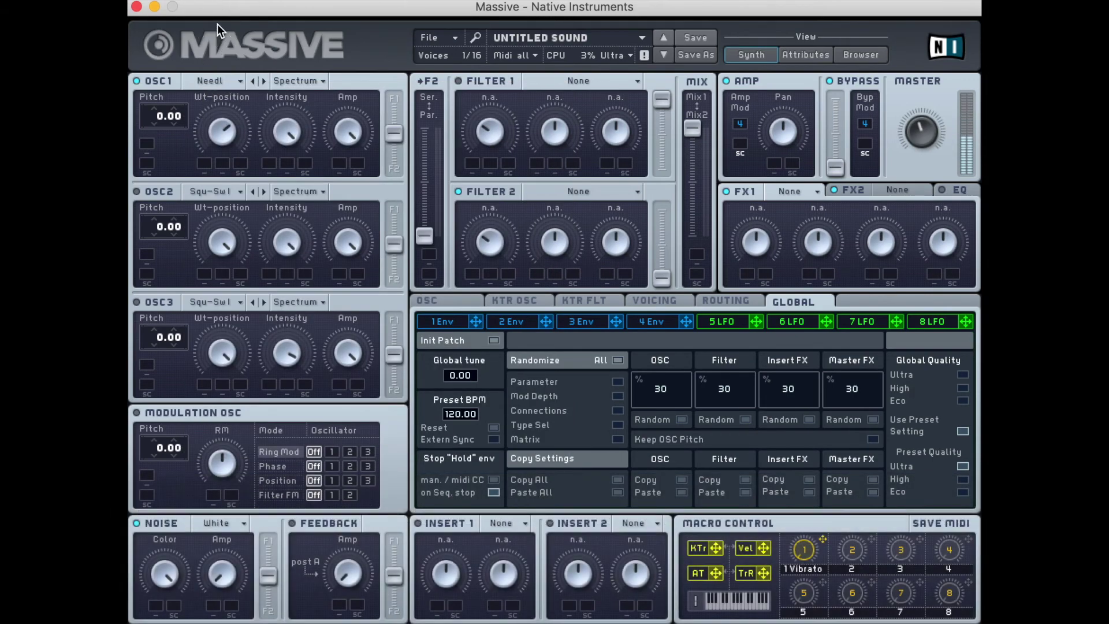
# Switch OSC1 to the Cicada wavetable and sweep its position upward
pyautogui.click(225, 81)
pyautogui.click(503, 143)
pyautogui.moveTo(225, 149); pyautogui.dragTo(227, 137)
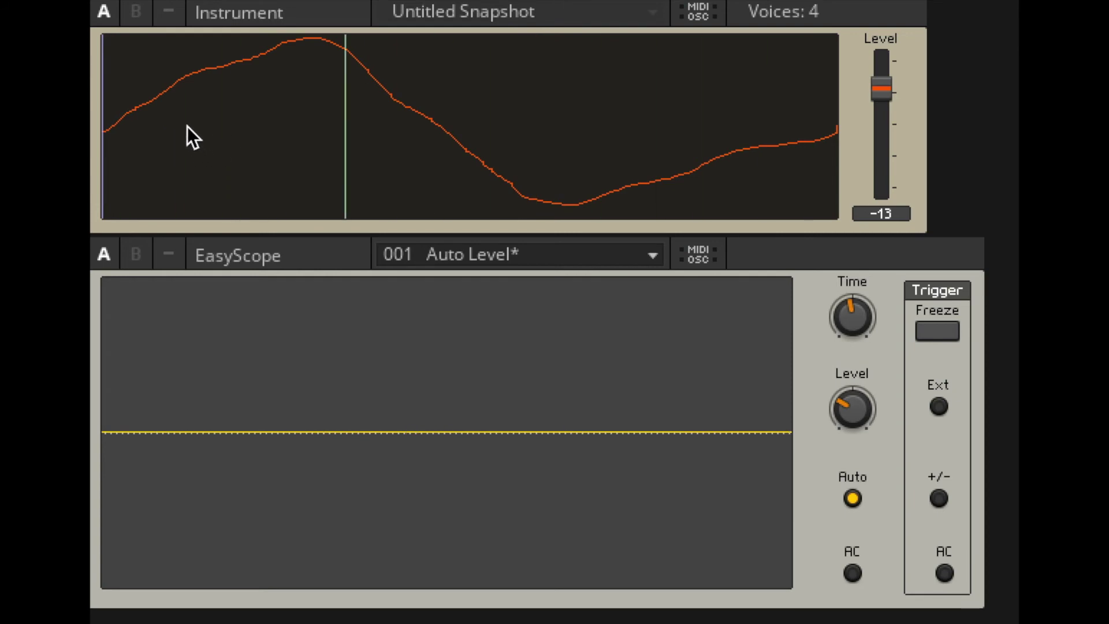
# Draw new curves into the Instrument wavetable, then redraw it from the right end leftward
pyautogui.moveTo(179, 121); pyautogui.dragTo(244, 168)
pyautogui.moveTo(481, 90)
pyautogui.mouseDown()
pyautogui.moveTo(551, 83)
pyautogui.moveTo(629, 110)
pyautogui.mouseUp()
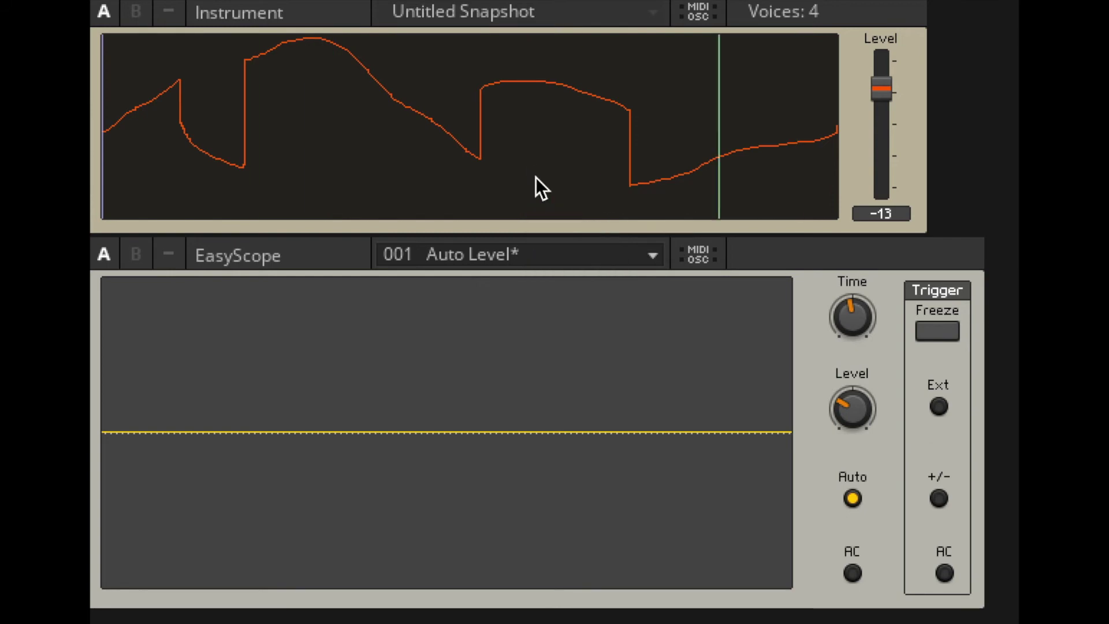
pyautogui.moveTo(536, 178)
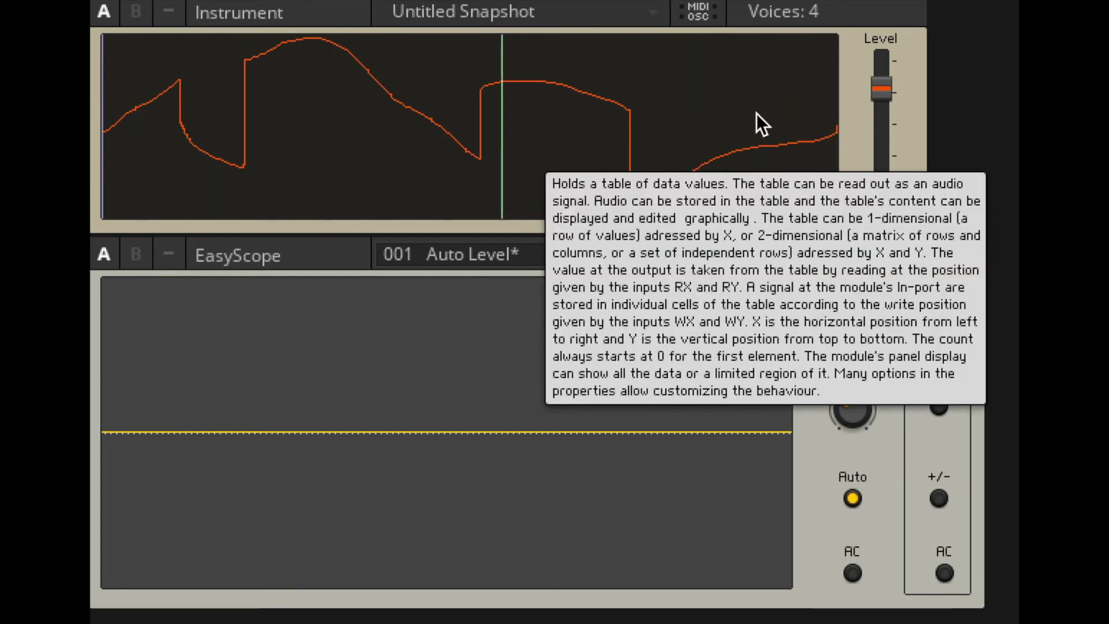
pyautogui.click(807, 121)
pyautogui.moveTo(805, 121)
pyautogui.mouseDown()
pyautogui.moveTo(783, 162)
pyautogui.moveTo(673, 93)
pyautogui.moveTo(625, 153)
pyautogui.moveTo(340, 186)
pyautogui.moveTo(431, 210)
pyautogui.moveTo(572, 214)
pyautogui.moveTo(675, 193)
pyautogui.moveTo(669, 126)
pyautogui.moveTo(367, 62)
pyautogui.moveTo(773, 107)
pyautogui.moveTo(655, 152)
pyautogui.moveTo(554, 150)
pyautogui.moveTo(550, 113)
pyautogui.mouseUp()
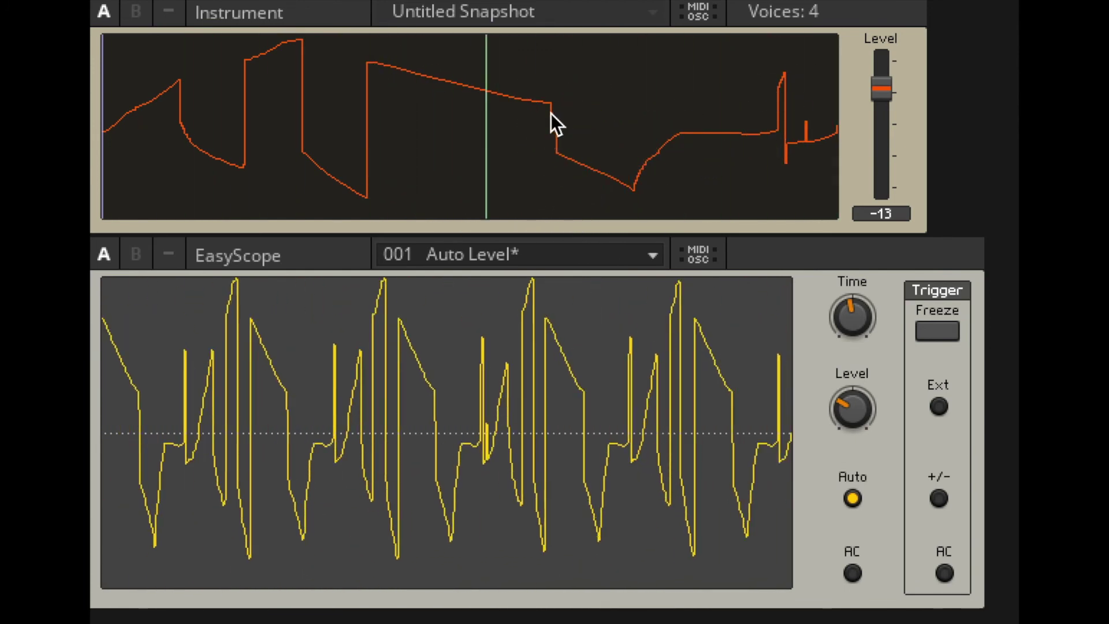
# Reshape the wavetable with plateaus, a drop-and-rise, a spike and a V-dip, flattening the left
pyautogui.moveTo(164, 87)
pyautogui.mouseDown()
pyautogui.moveTo(184, 148)
pyautogui.moveTo(216, 169)
pyautogui.moveTo(222, 103)
pyautogui.moveTo(207, 74)
pyautogui.moveTo(170, 73)
pyautogui.mouseUp()
pyautogui.moveTo(448, 80)
pyautogui.mouseDown()
pyautogui.moveTo(464, 178)
pyautogui.moveTo(497, 193)
pyautogui.moveTo(551, 101)
pyautogui.mouseUp()
pyautogui.click(729, 86)
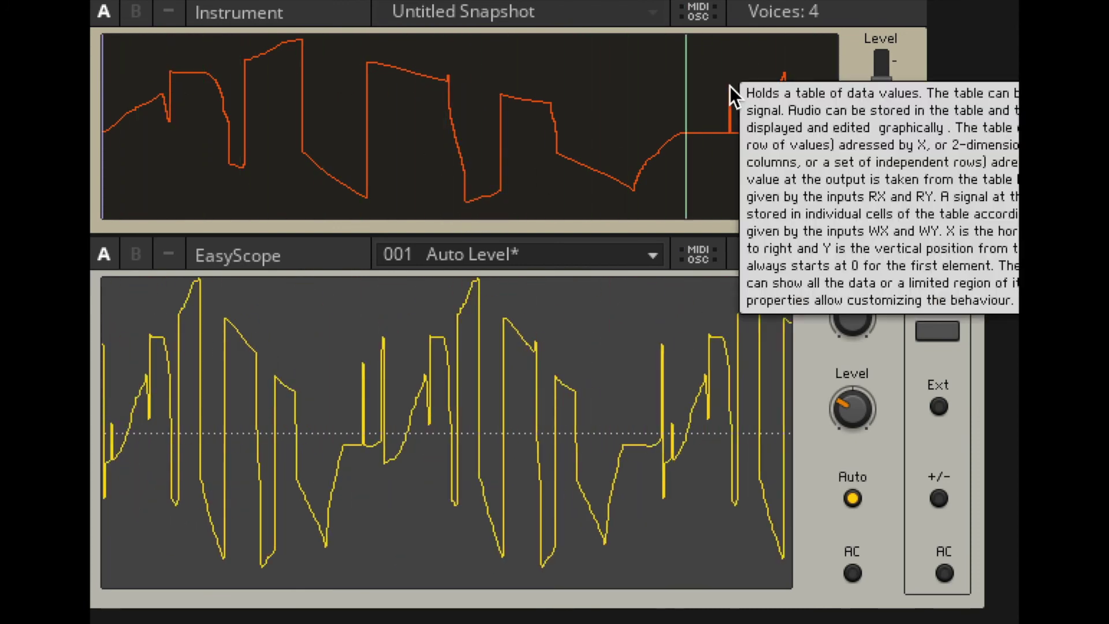
pyautogui.moveTo(626, 73)
pyautogui.mouseDown()
pyautogui.moveTo(449, 152)
pyautogui.moveTo(218, 61)
pyautogui.moveTo(149, 87)
pyautogui.mouseUp()
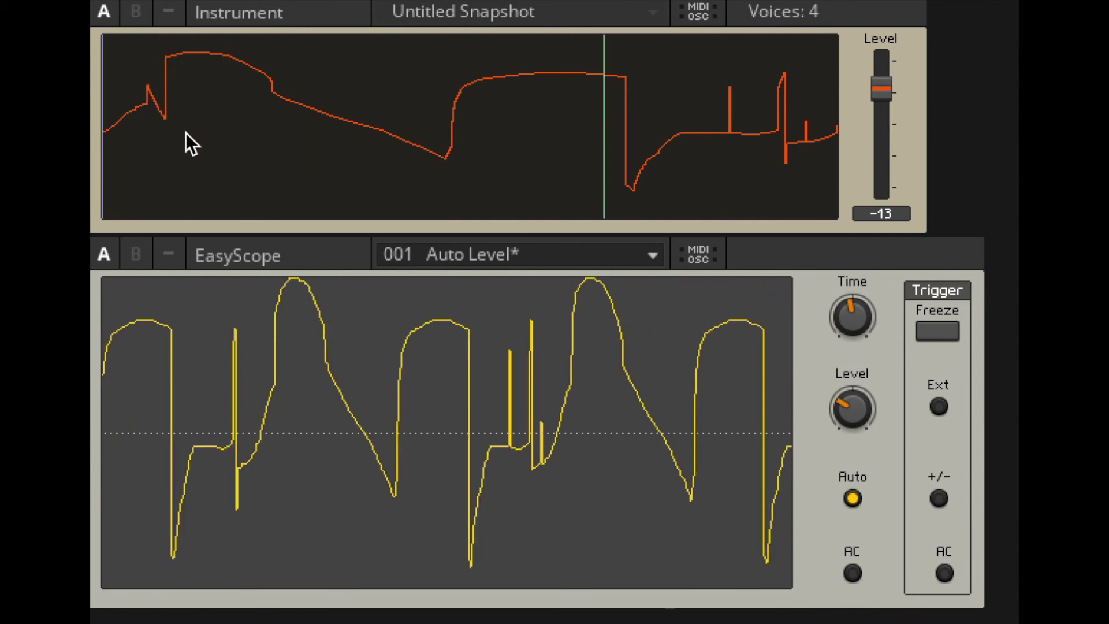
pyautogui.moveTo(261, 157)
pyautogui.mouseDown()
pyautogui.moveTo(295, 184)
pyautogui.moveTo(384, 100)
pyautogui.moveTo(515, 82)
pyautogui.moveTo(588, 168)
pyautogui.moveTo(725, 162)
pyautogui.moveTo(750, 111)
pyautogui.moveTo(788, 79)
pyautogui.moveTo(838, 88)
pyautogui.mouseUp()
pyautogui.moveTo(197, 68)
pyautogui.mouseDown()
pyautogui.moveTo(99, 85)
pyautogui.moveTo(252, 73)
pyautogui.moveTo(379, 134)
pyautogui.moveTo(451, 151)
pyautogui.moveTo(643, 164)
pyautogui.moveTo(693, 107)
pyautogui.moveTo(633, 68)
pyautogui.moveTo(494, 100)
pyautogui.moveTo(380, 174)
pyautogui.moveTo(330, 173)
pyautogui.moveTo(270, 131)
pyautogui.moveTo(346, 140)
pyautogui.moveTo(469, 193)
pyautogui.moveTo(567, 205)
pyautogui.moveTo(602, 159)
pyautogui.moveTo(471, 151)
pyautogui.moveTo(350, 193)
pyautogui.moveTo(270, 171)
pyautogui.moveTo(398, 138)
pyautogui.moveTo(693, 181)
pyautogui.moveTo(658, 130)
pyautogui.moveTo(477, 160)
pyautogui.moveTo(377, 148)
pyautogui.moveTo(343, 132)
pyautogui.mouseUp()
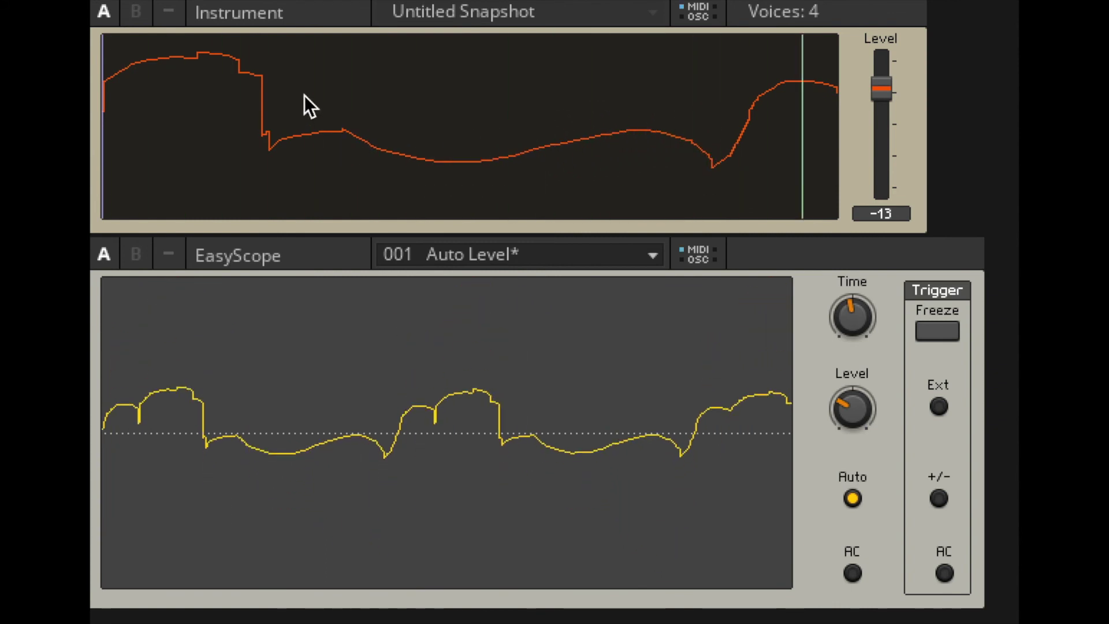